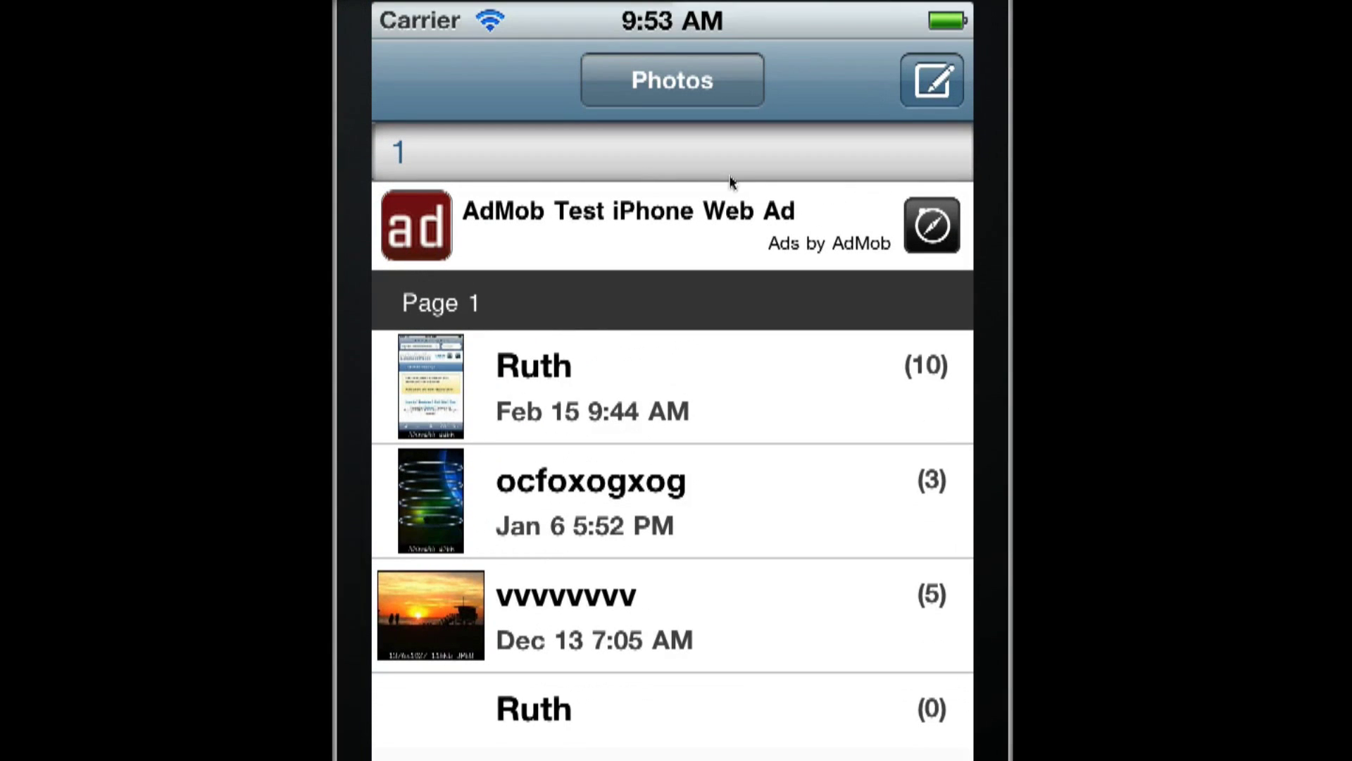
Step: Back out of the new-album form and open the empty Ruth (0) album
{"action": "left_click", "coordinate": [934, 84]}
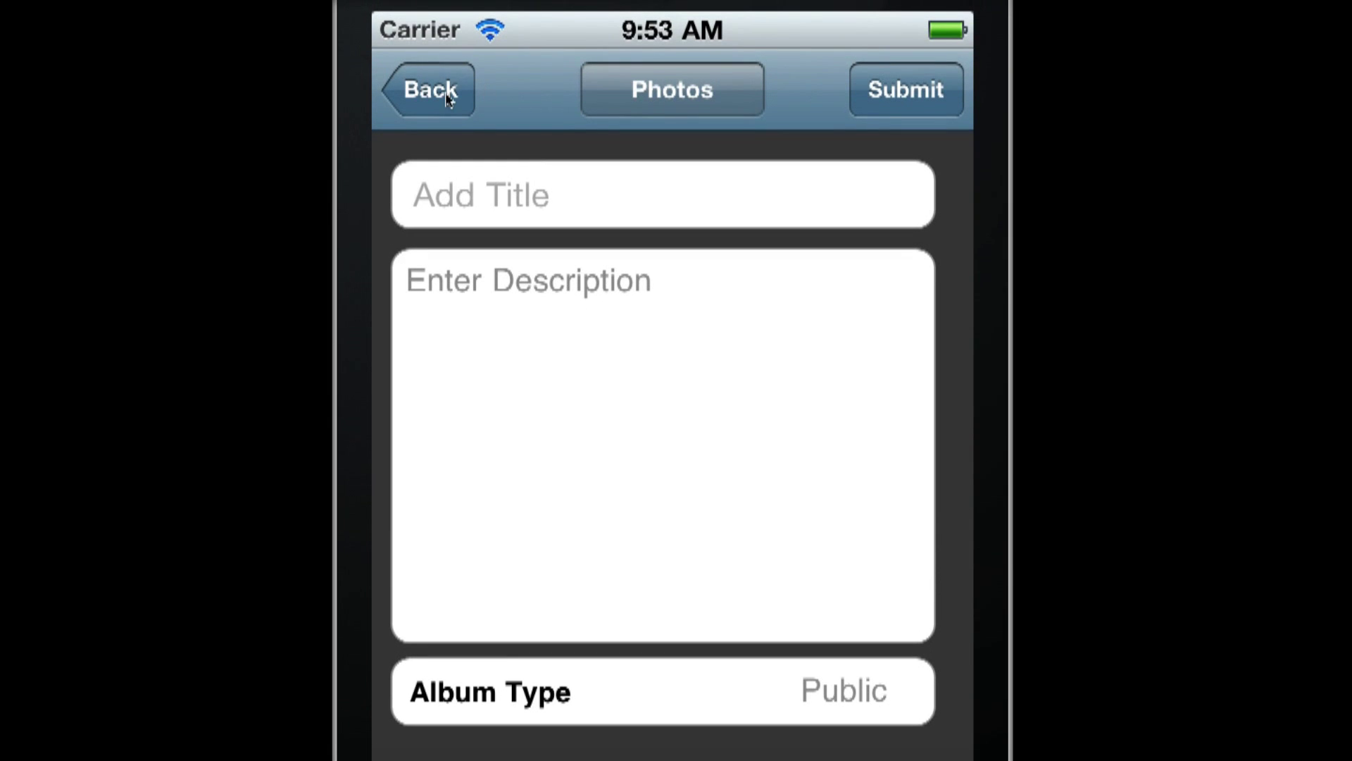
{"action": "left_click", "coordinate": [450, 98]}
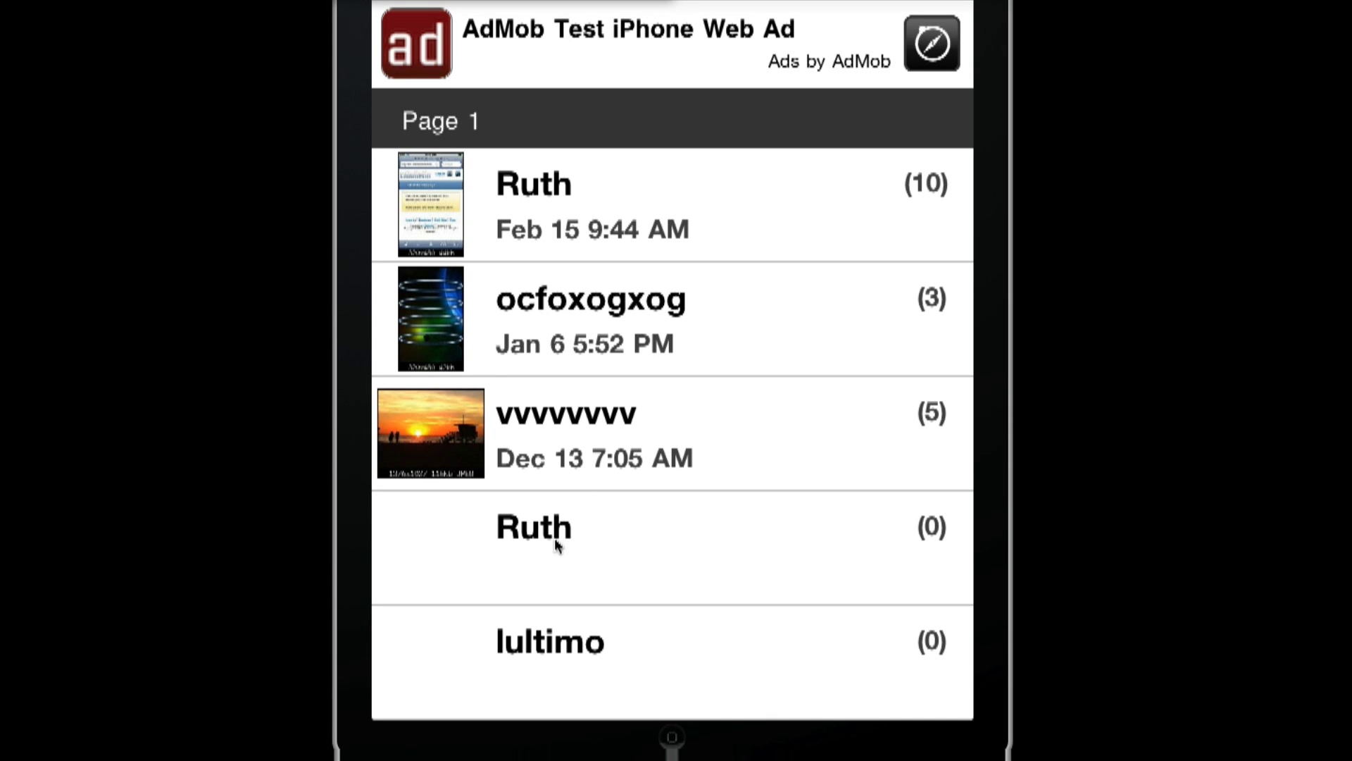
{"action": "left_click", "coordinate": [557, 541]}
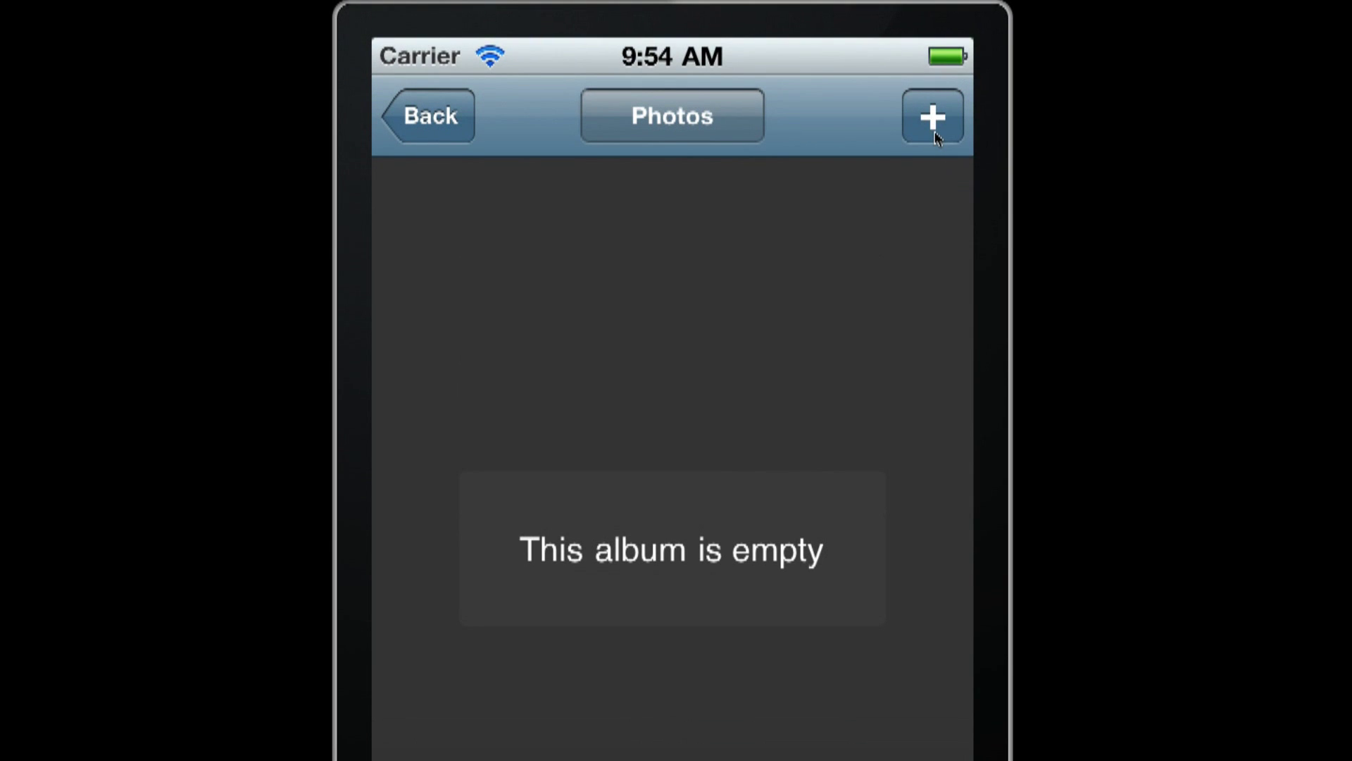
Step: Add the dog-among-leaves photo from Photo Library, caption it 'My Dog', and upload it
{"action": "left_click", "coordinate": [933, 117]}
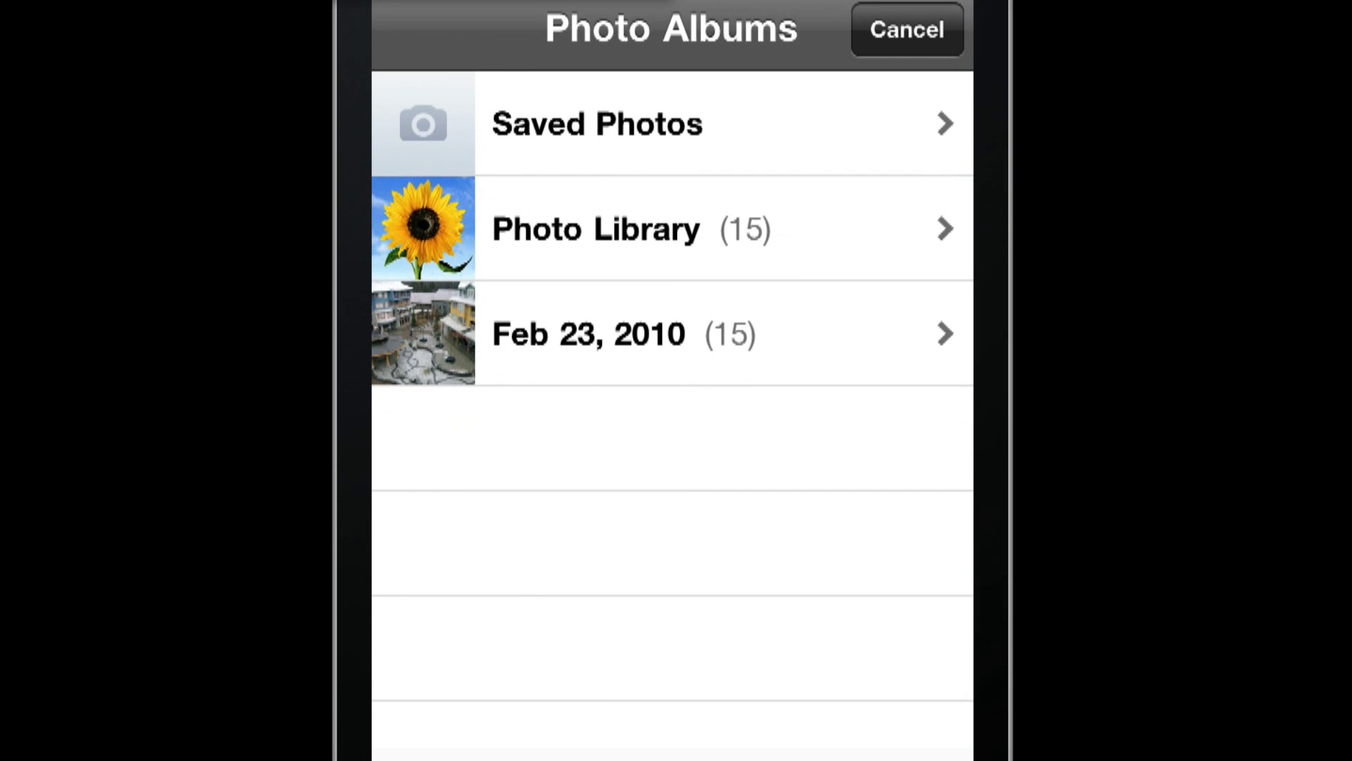
{"action": "left_click", "coordinate": [575, 218]}
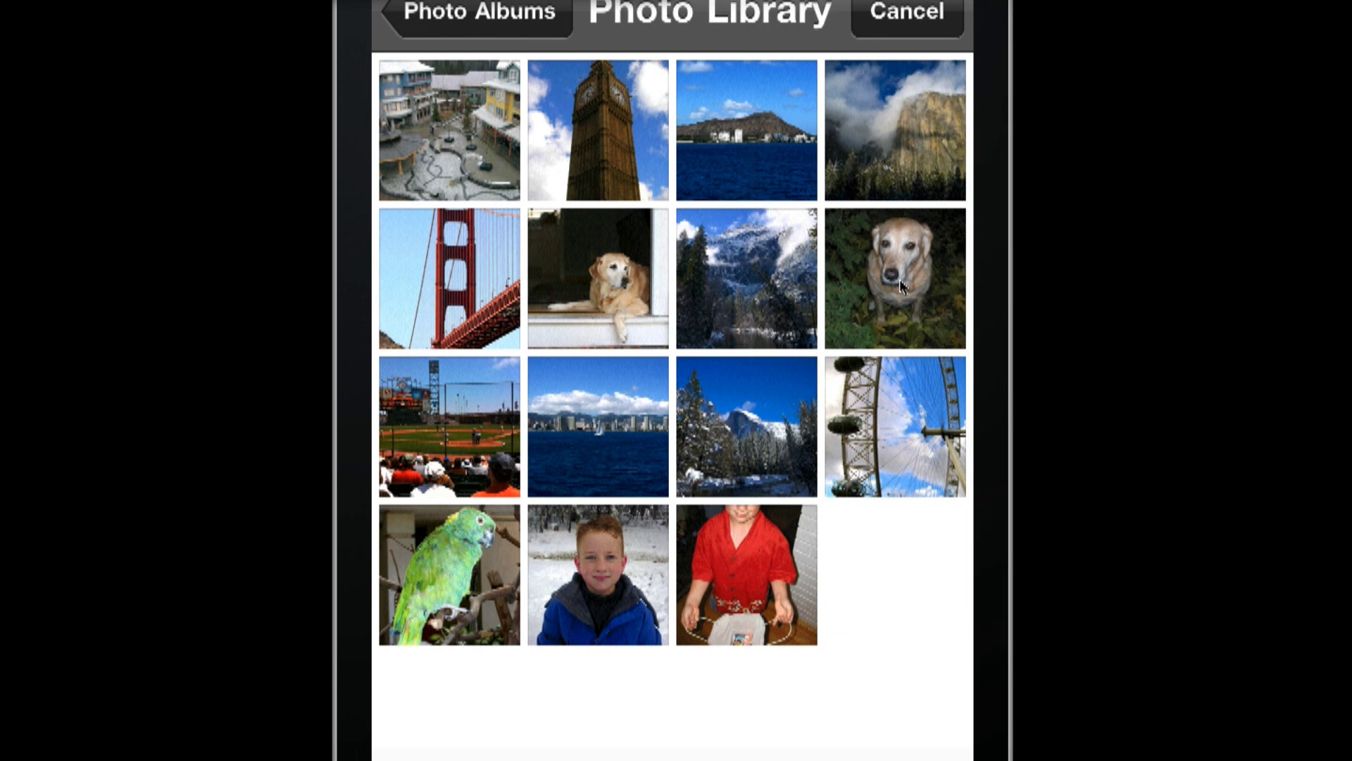
{"action": "left_click", "coordinate": [901, 278]}
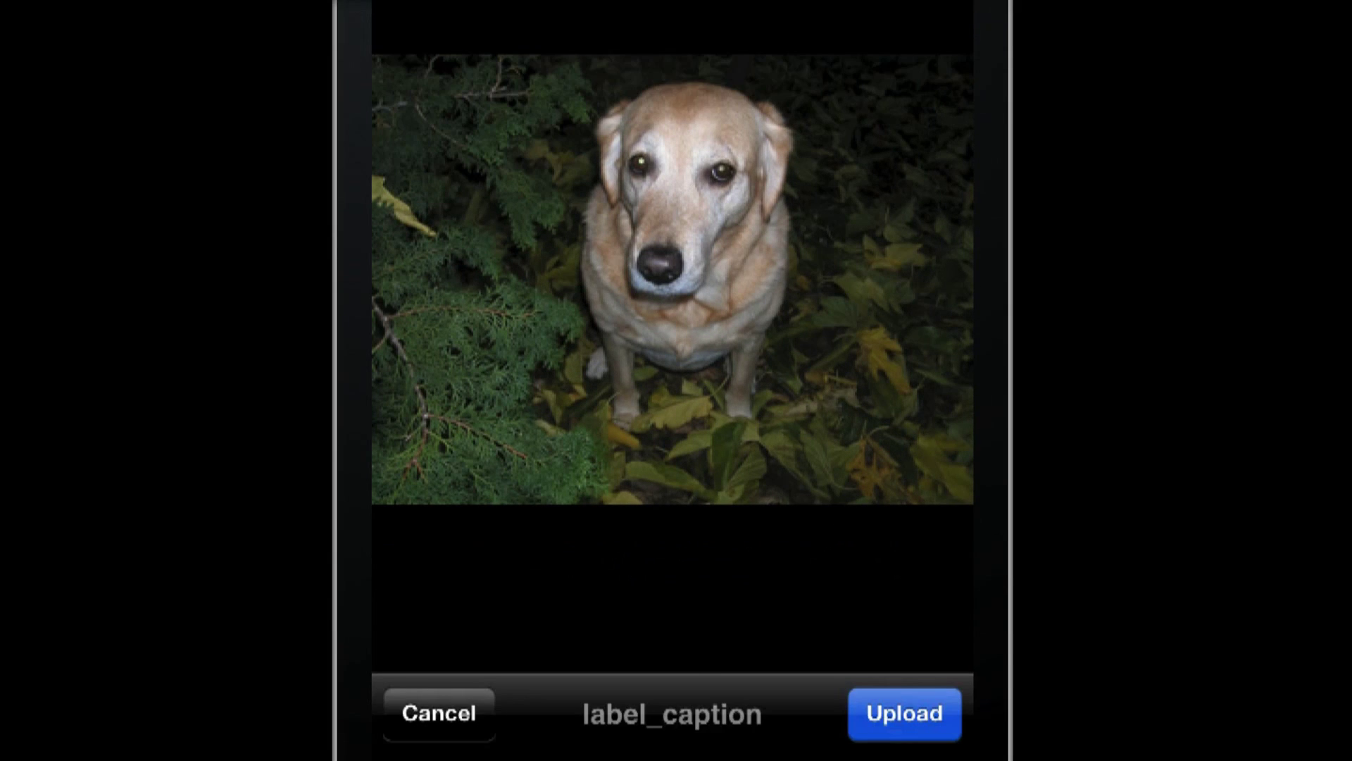
{"action": "left_click", "coordinate": [697, 656]}
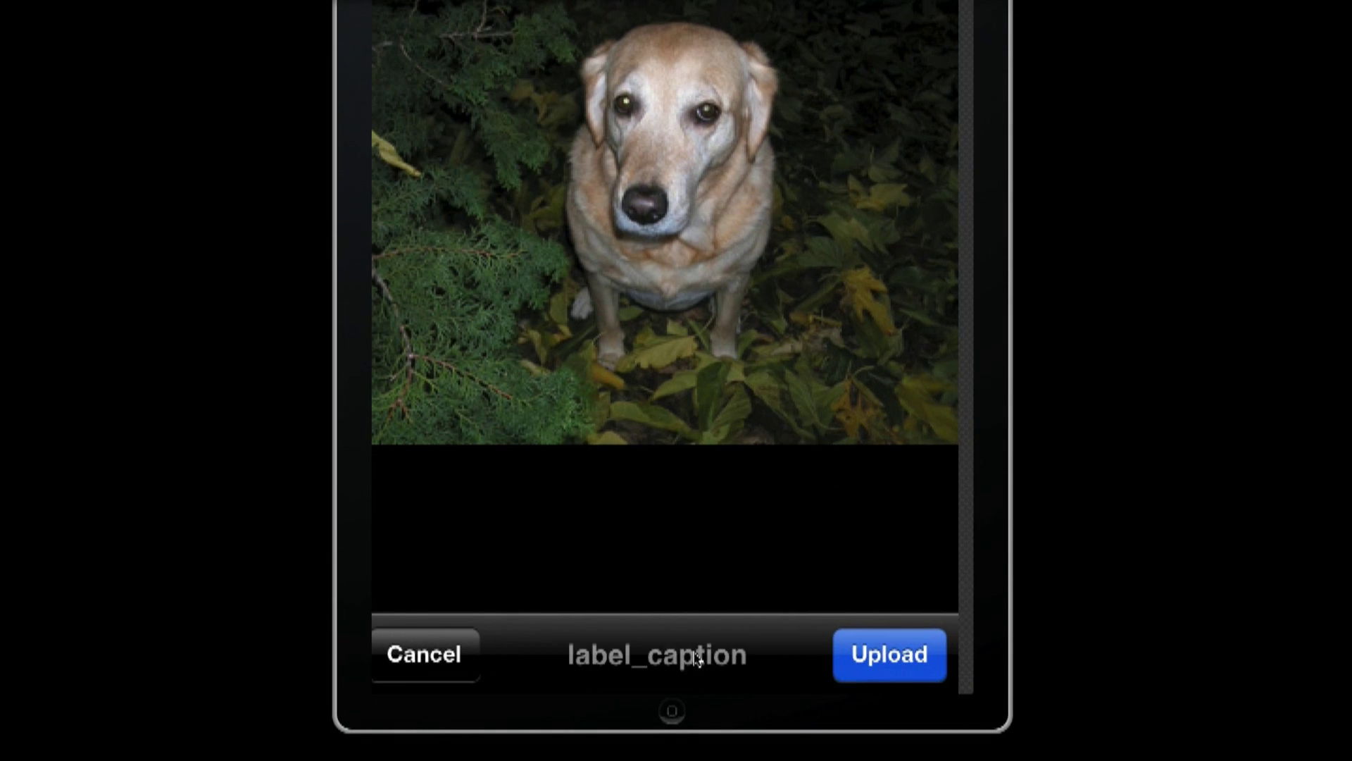
{"action": "type", "text": "My"}
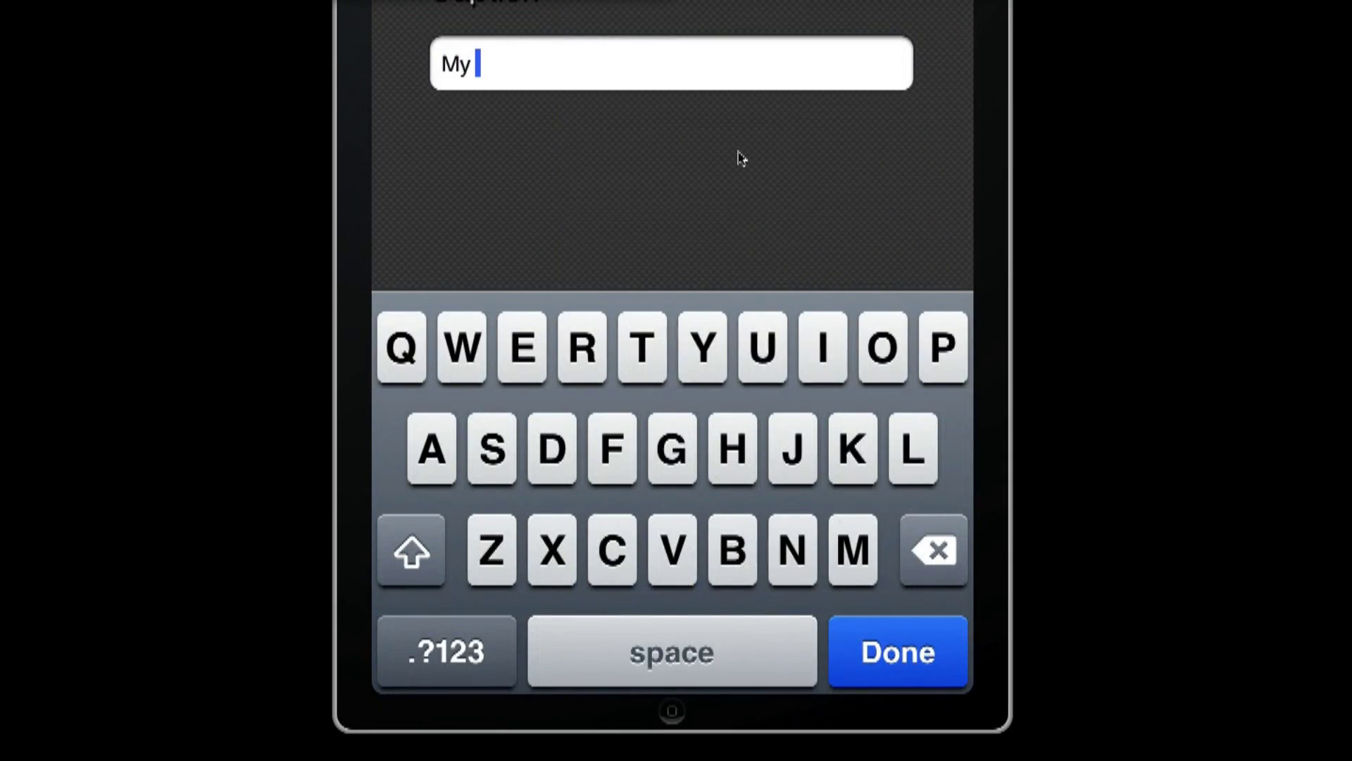
{"action": "type", "text": " Dog"}
{"action": "left_click", "coordinate": [879, 654]}
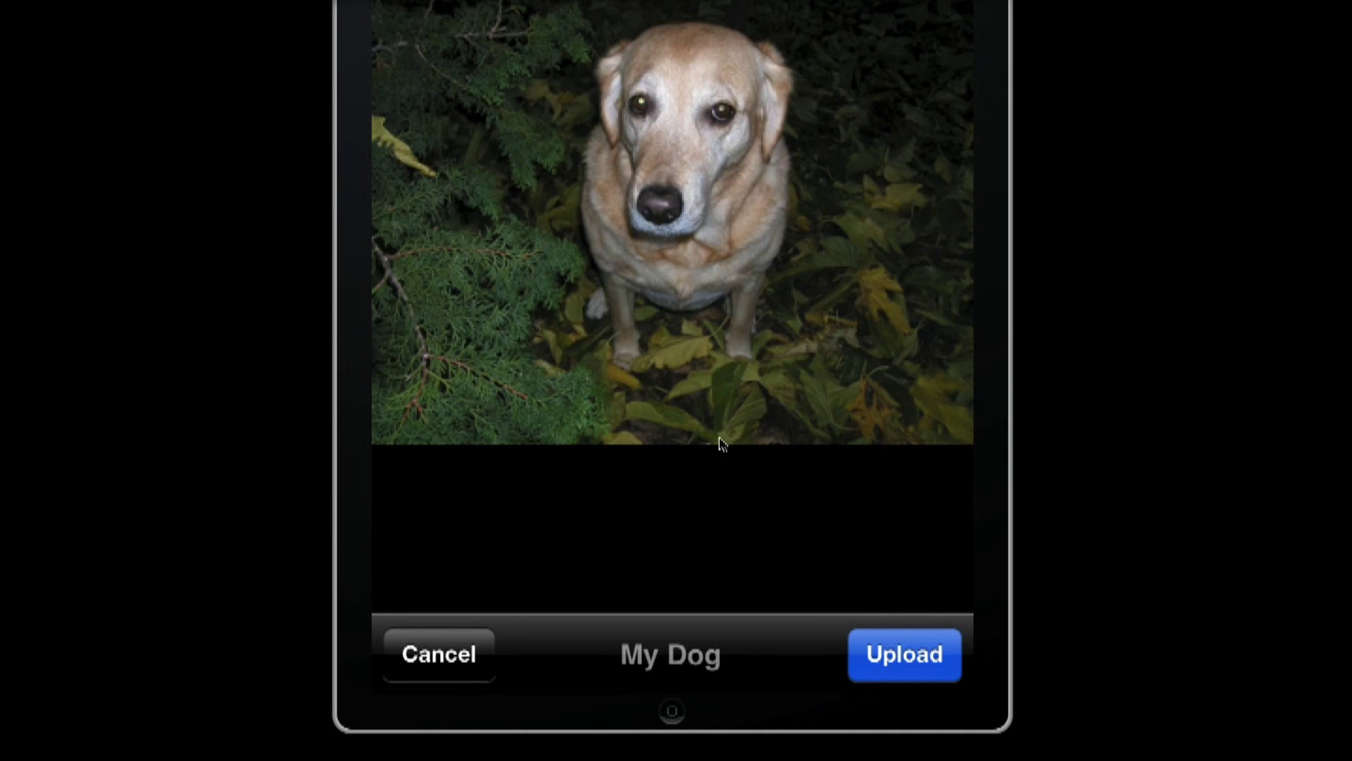
{"action": "left_click", "coordinate": [905, 653]}
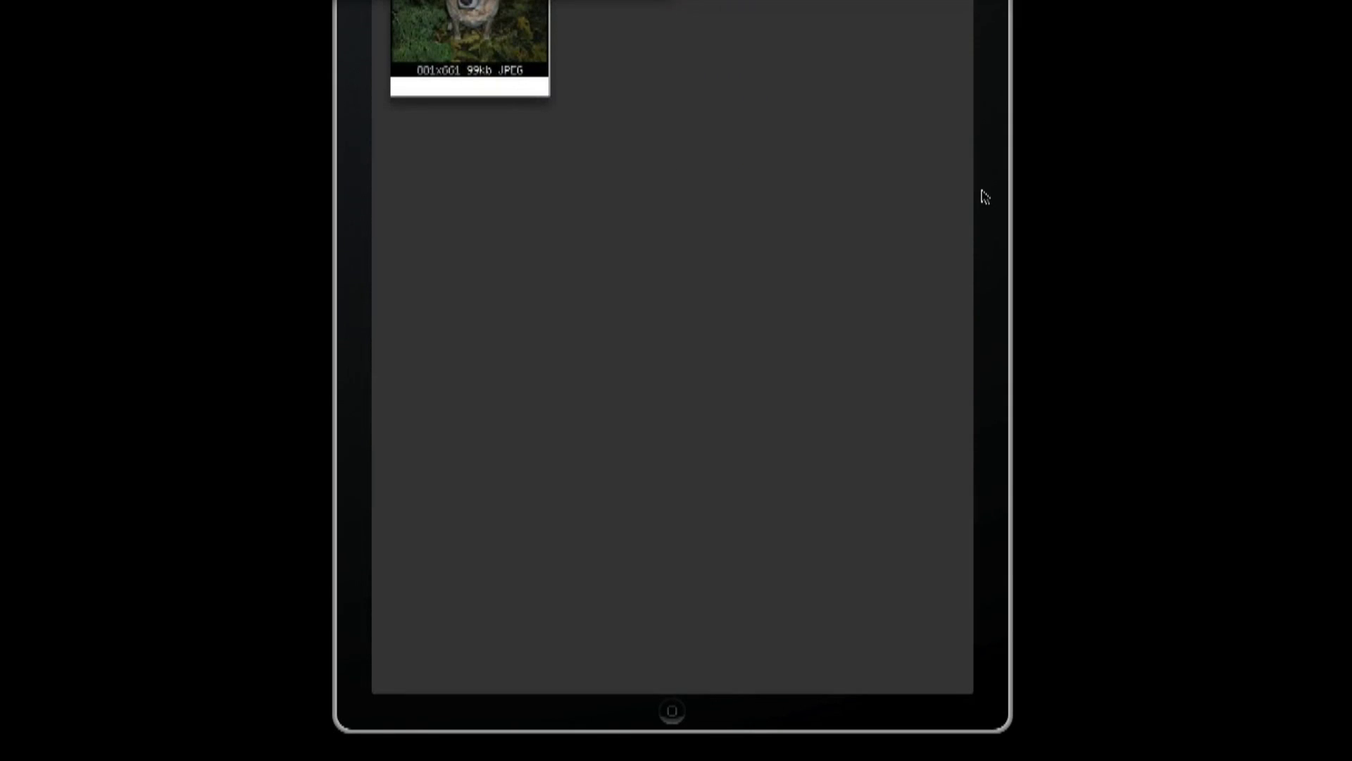
{"action": "scroll", "coordinate": [787, 125], "scroll_direction": "up", "scroll_amount": 3}
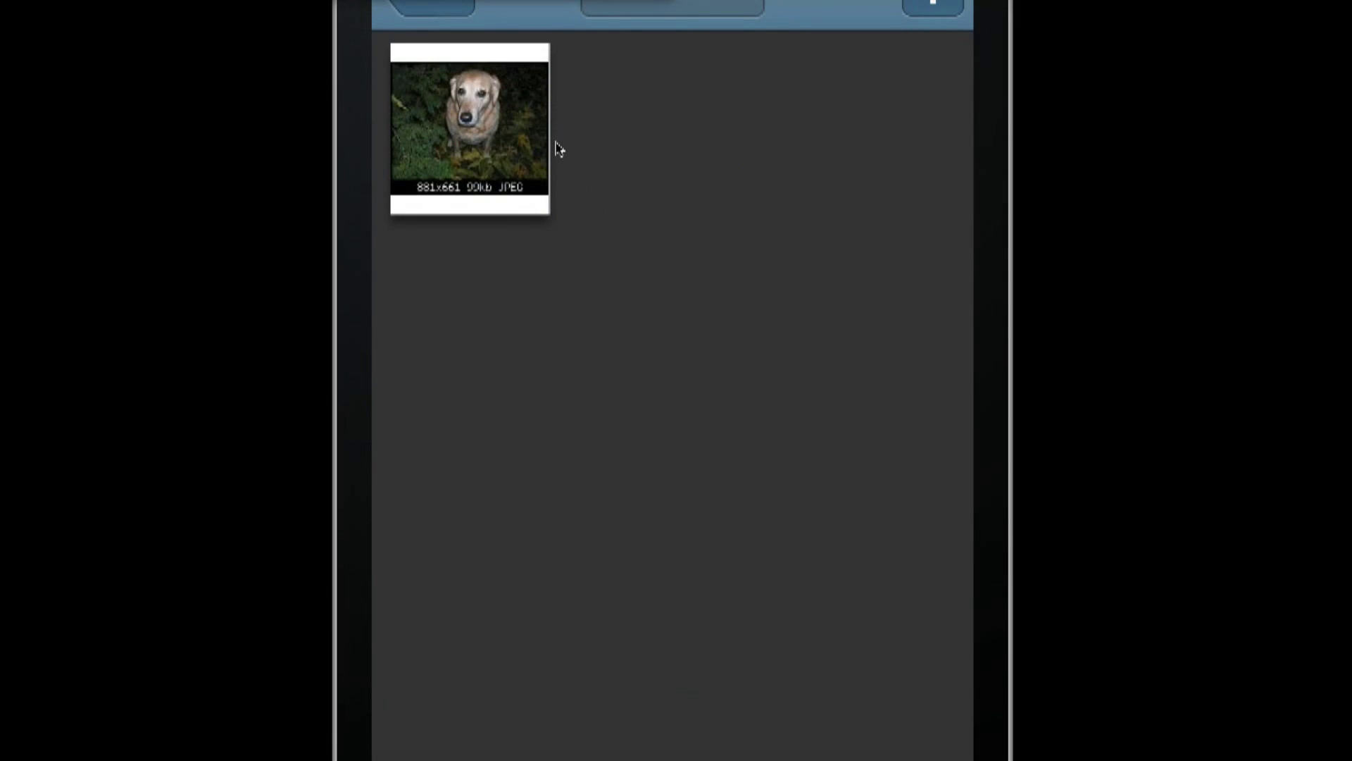
Step: Open the new 'My Dog' thumbnail in the Ruth album full-size
{"action": "left_click", "coordinate": [481, 146]}
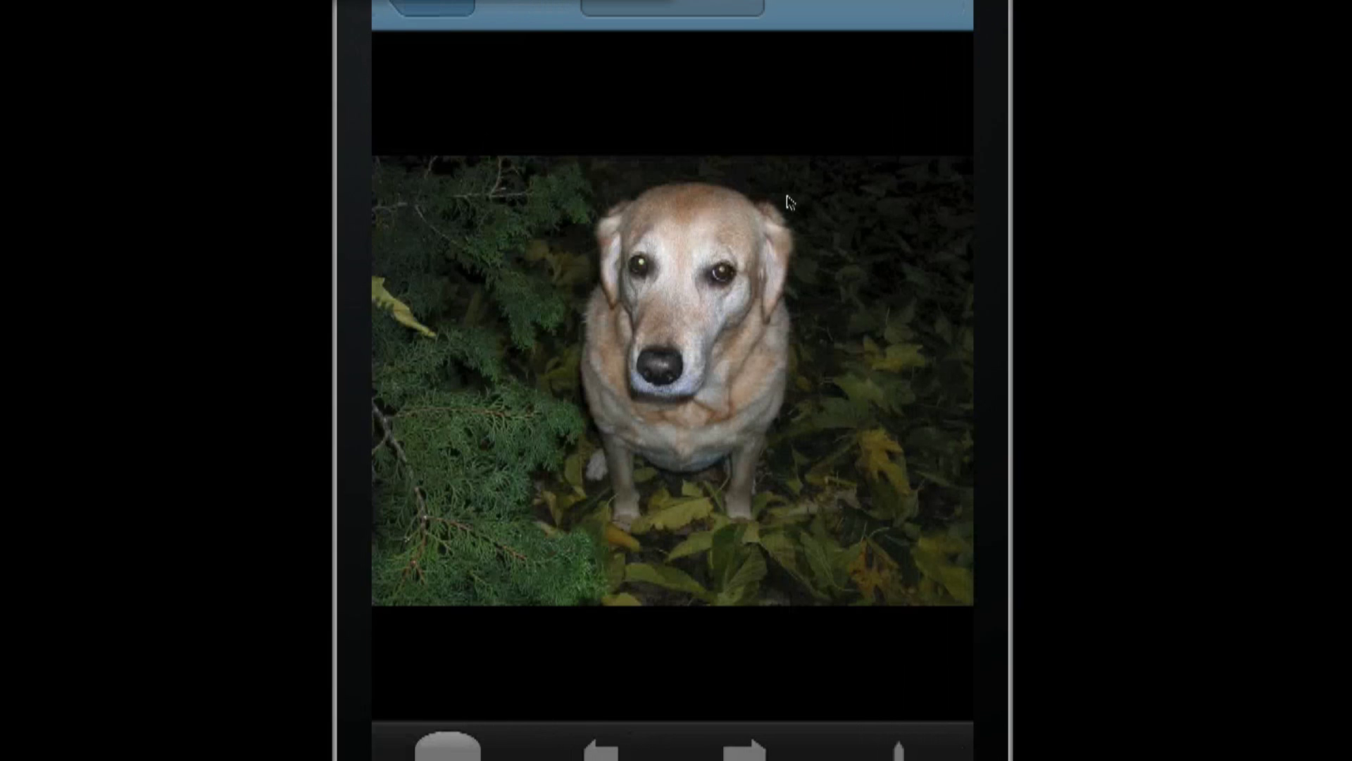
{"action": "scroll", "coordinate": [673, 381], "scroll_direction": "down", "scroll_amount": 3}
{"action": "scroll", "coordinate": [672, 380], "scroll_direction": "up", "scroll_amount": 3}
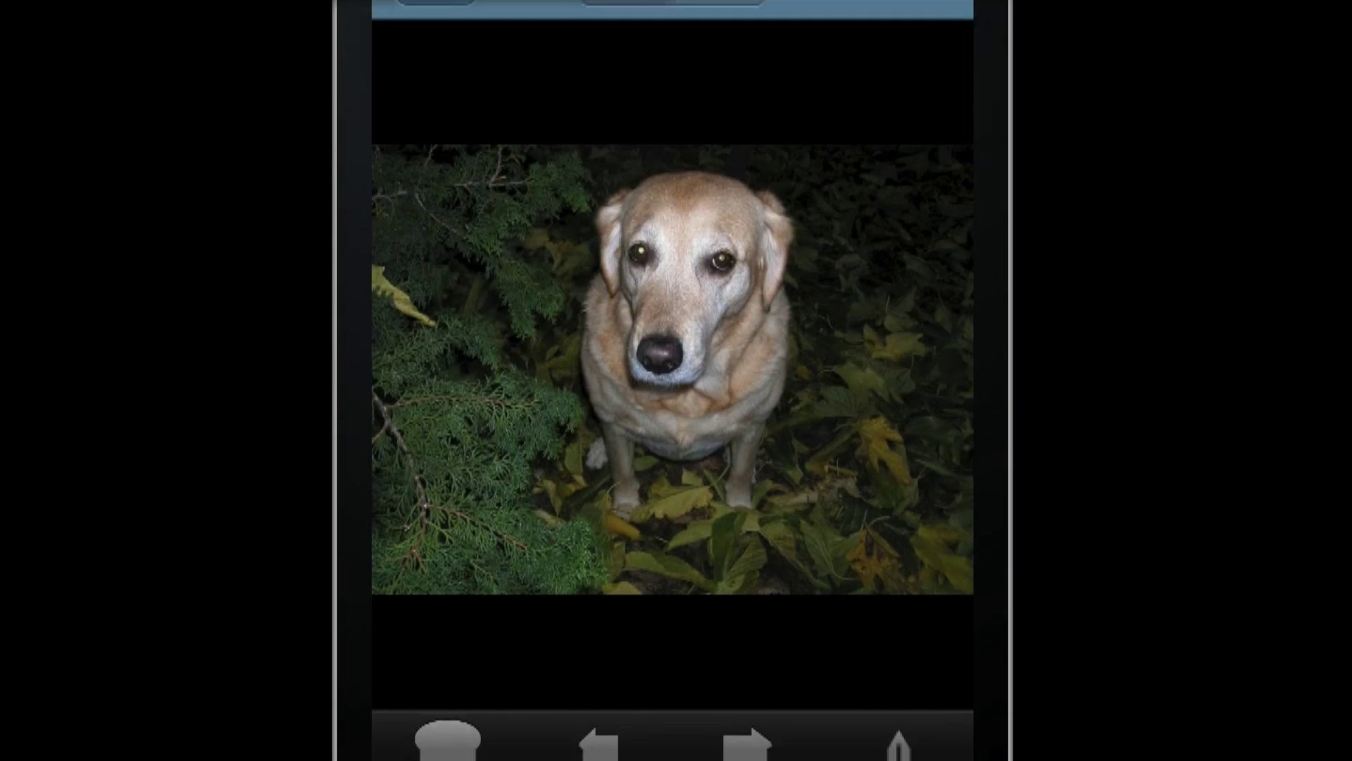